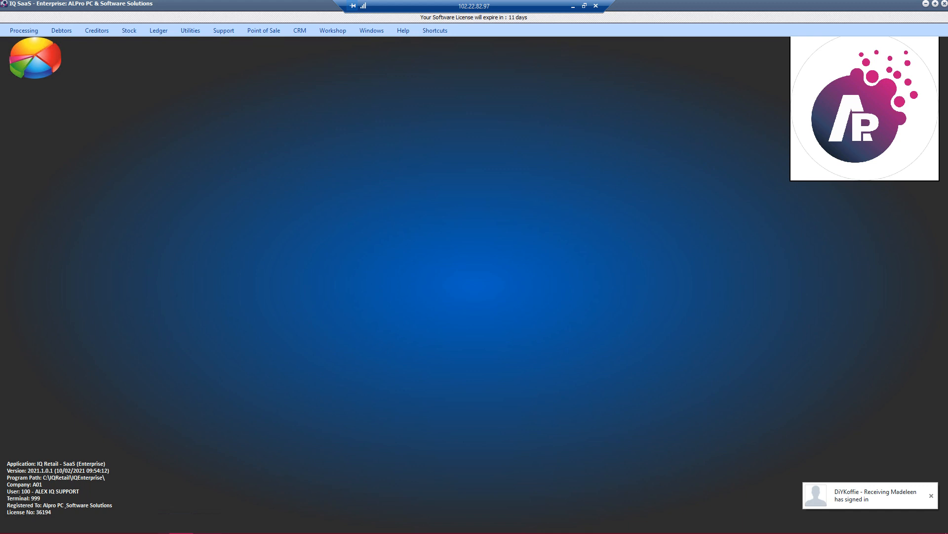
# Step: Open the Major Departments maintenance list from the stock section of the Module Parameters (Default Tables) setup
pyautogui.click(190, 30)
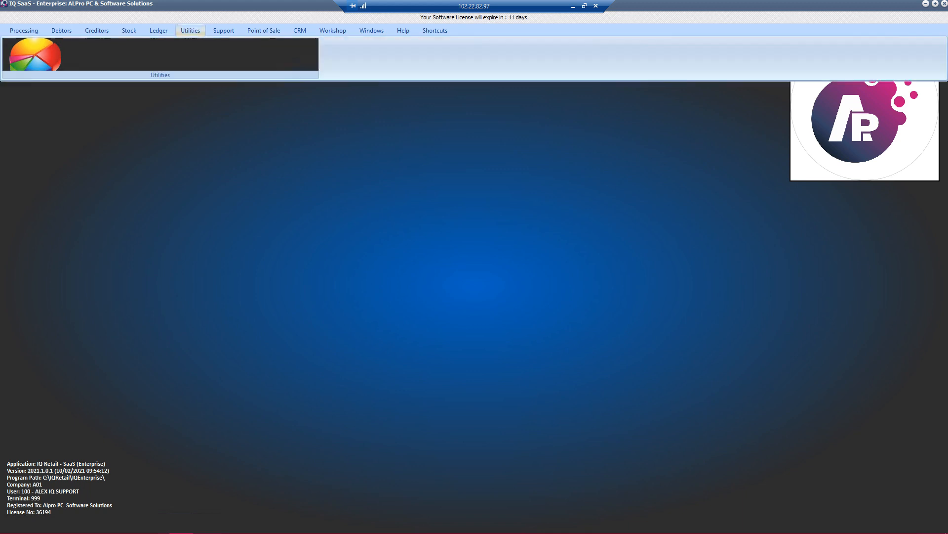
pyautogui.click(186, 54)
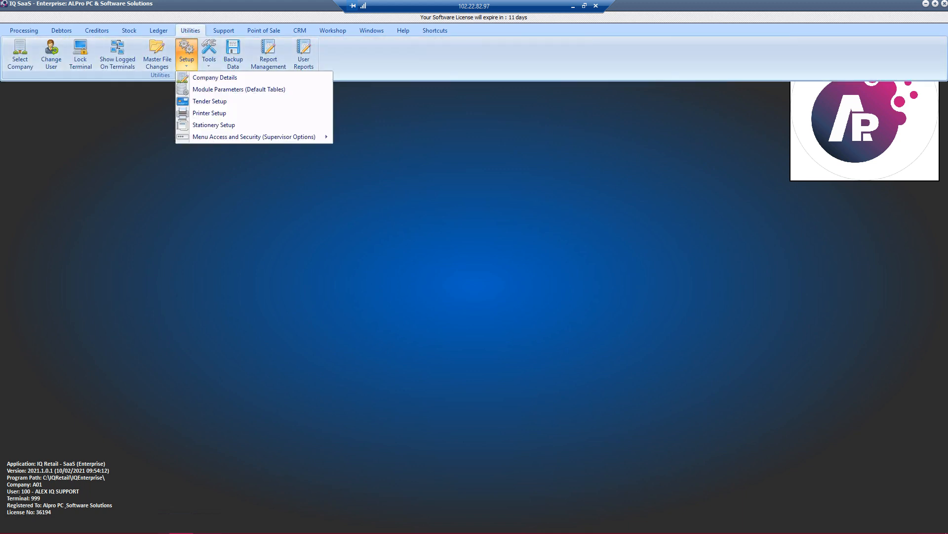
pyautogui.click(223, 90)
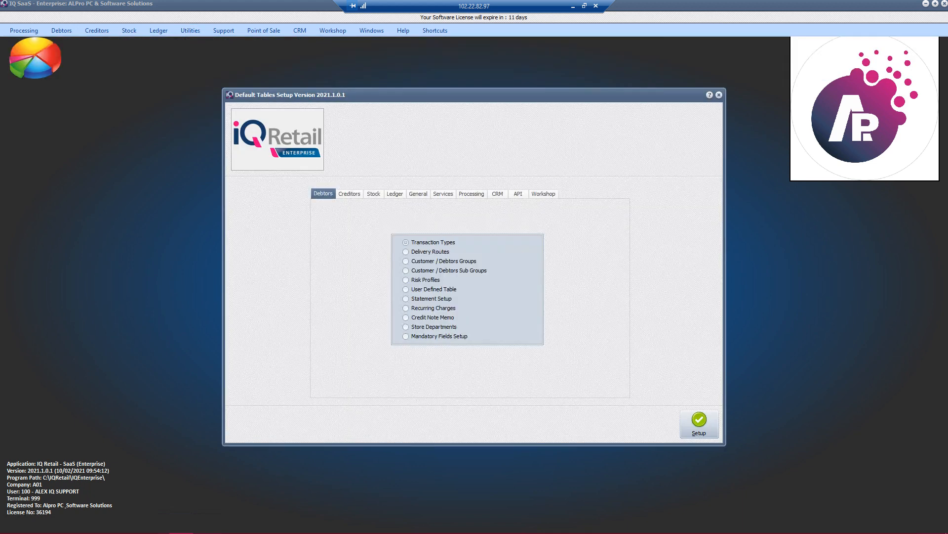
pyautogui.click(374, 193)
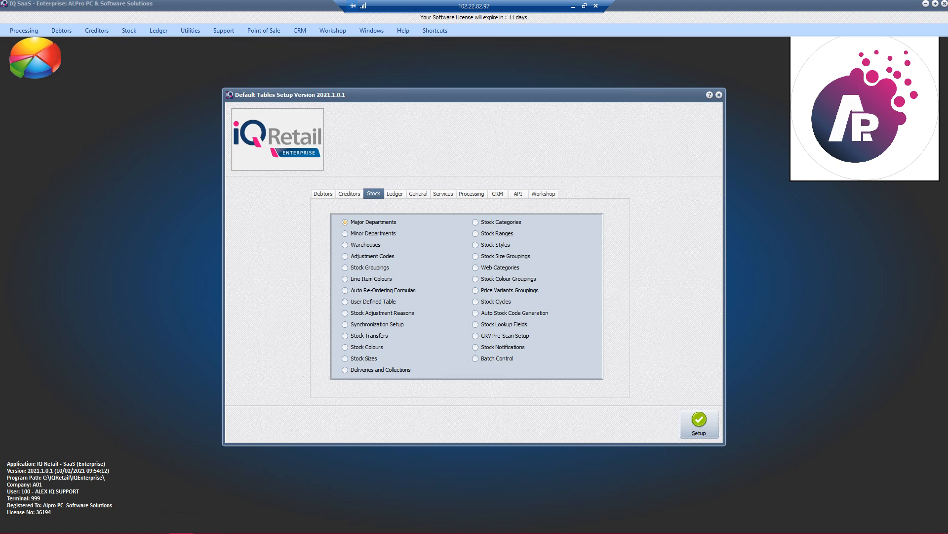
pyautogui.click(364, 222)
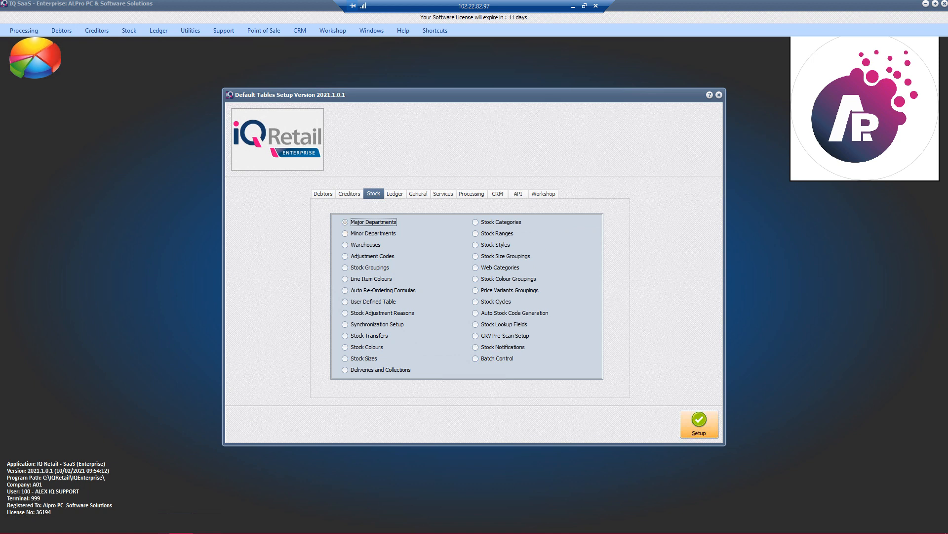
pyautogui.click(699, 425)
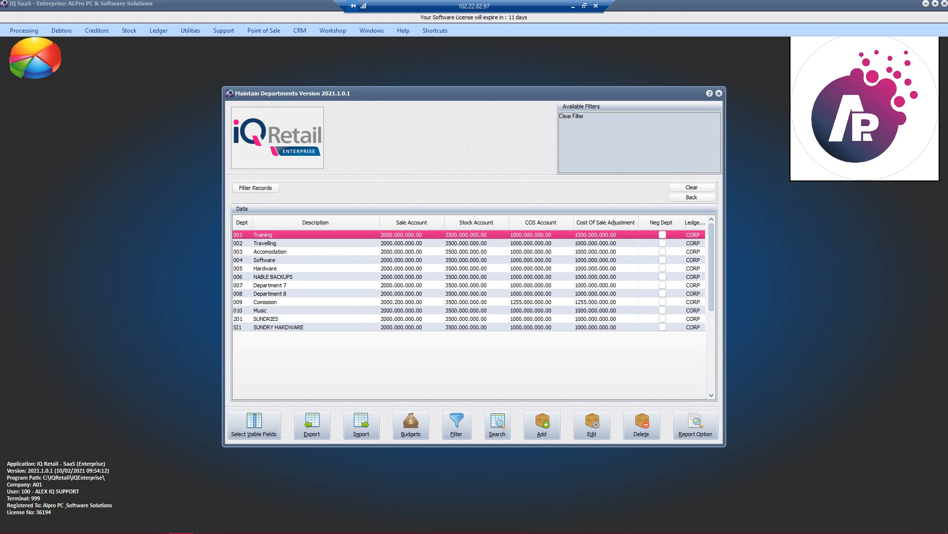
# Step: Change the description of department 004 to SOFTWARE in capitals and save the department
pyautogui.click(316, 286)
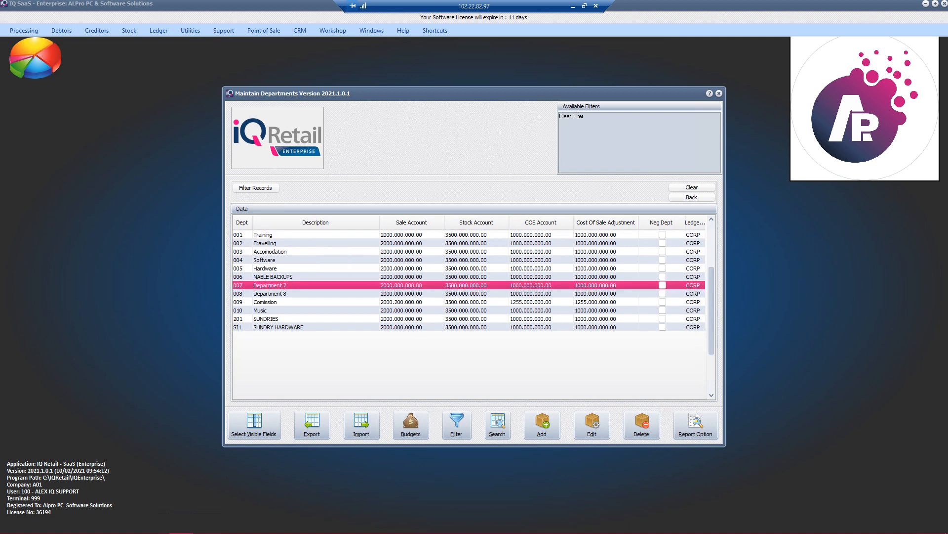
pyautogui.scroll(3, 469, 280)
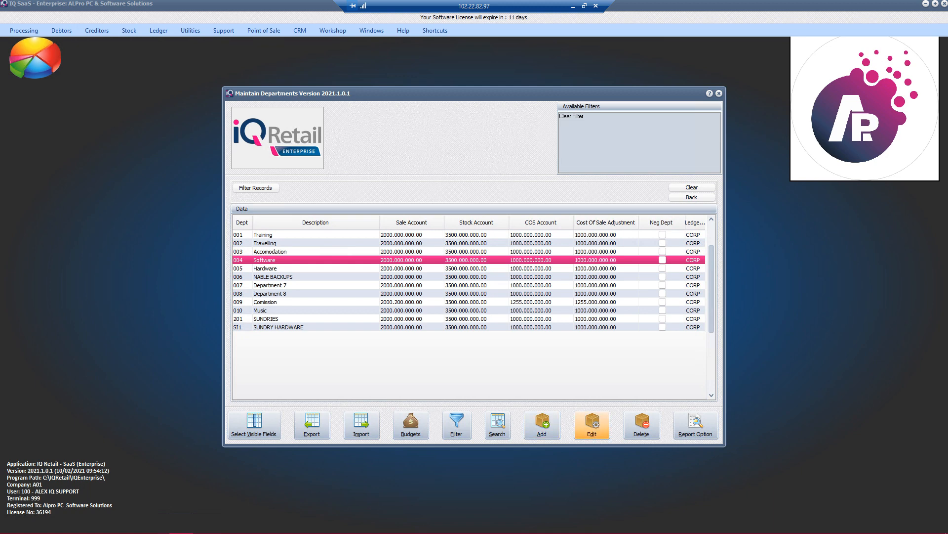
pyautogui.click(592, 425)
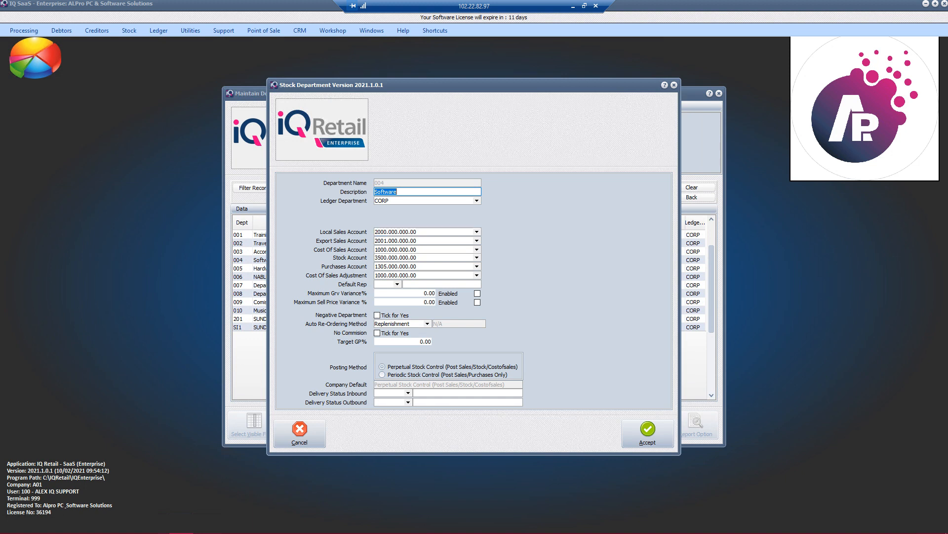
pyautogui.click(405, 192)
pyautogui.moveTo(406, 191); pyautogui.dragTo(374, 192)
pyautogui.write('SOFTWARE')
pyautogui.click(648, 432)
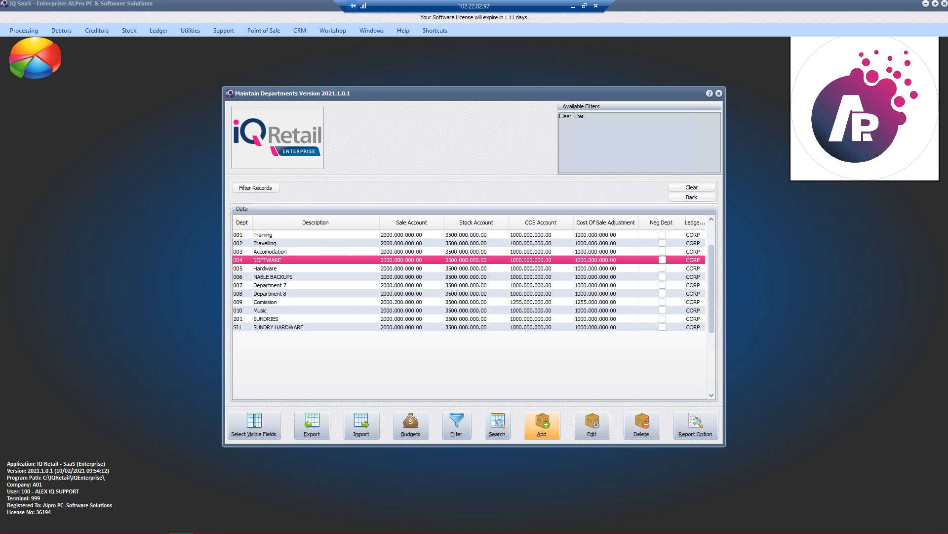
# Step: Start adding a new stock department and set its department name to PAIN
pyautogui.click(542, 425)
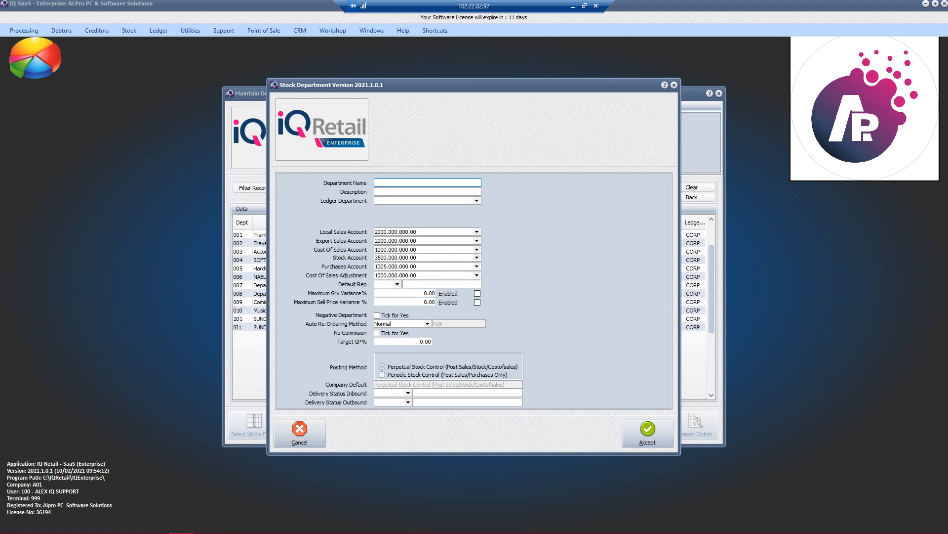
pyautogui.moveTo(474, 85); pyautogui.dragTo(630, 83)
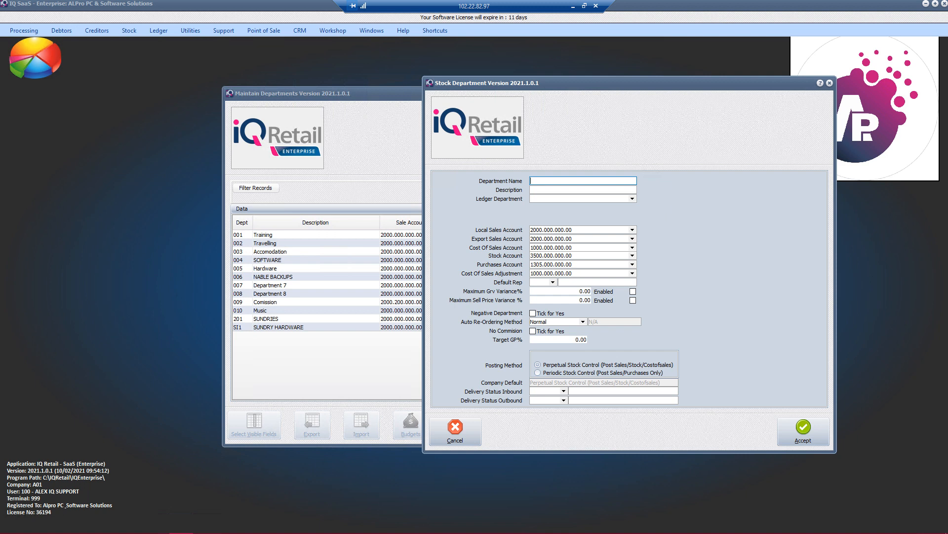
pyautogui.write('011')
pyautogui.press('Tab')
pyautogui.doubleClick(535, 180)
pyautogui.write('PAIN')
# Step: Set the new department's description to PAINT & SOLVENTS
pyautogui.press('Tab')
pyautogui.write('PAINT & H')
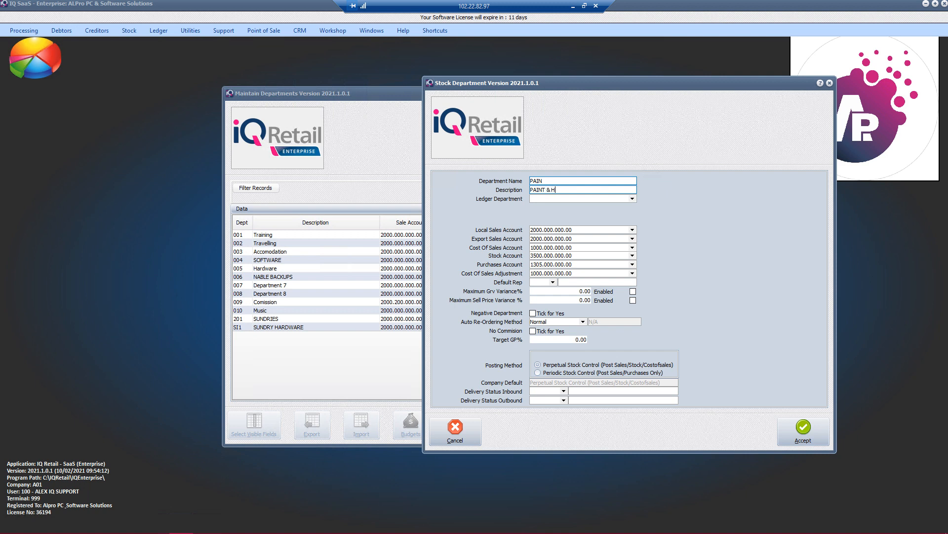
pyautogui.write('ARDWARE')
pyautogui.press('BackSpace')
pyautogui.press('BackSpace')
pyautogui.press('BackSpace')
pyautogui.press('BackSpace')
pyautogui.press('BackSpace')
pyautogui.press('BackSpace')
pyautogui.press('BackSpace')
pyautogui.write('SOLVENTS')
pyautogui.press('Tab')
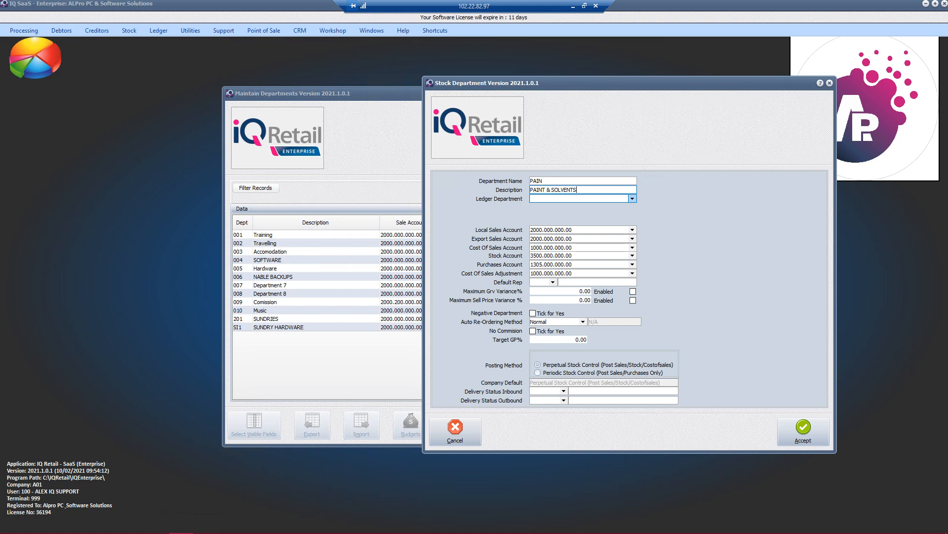
# Step: Assign the CORP ledger department to the new stock department and save it
pyautogui.click(632, 199)
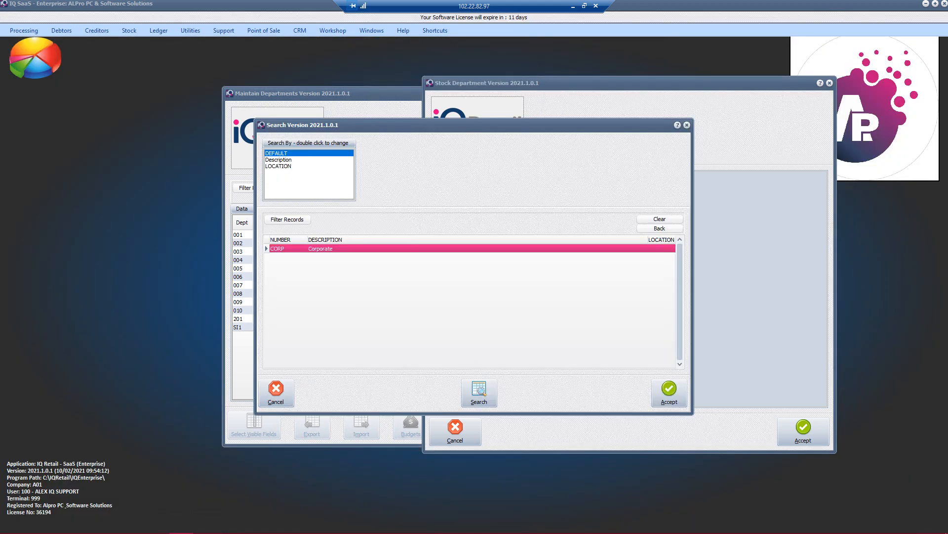
pyautogui.press('Return')
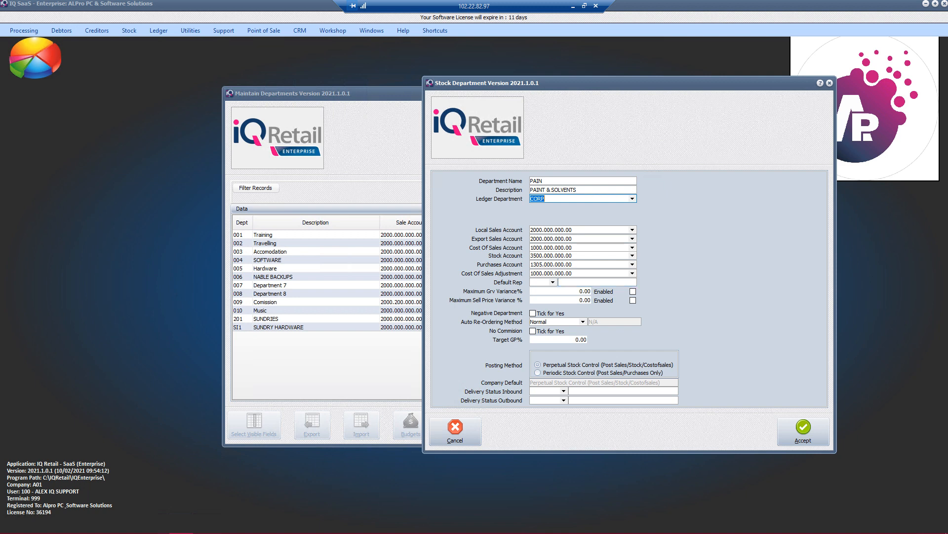
pyautogui.moveTo(630, 83); pyautogui.dragTo(718, 59)
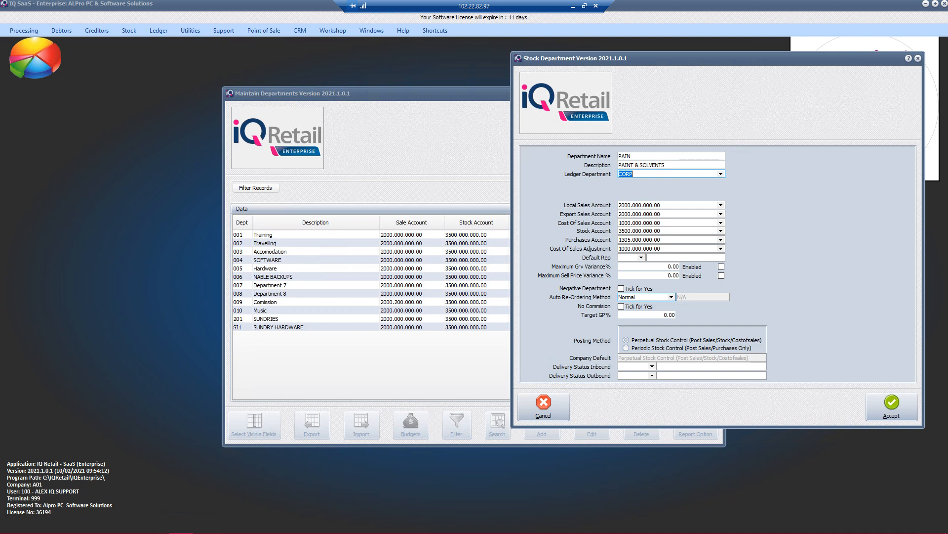
pyautogui.press('Tab')
pyautogui.press('Tab')
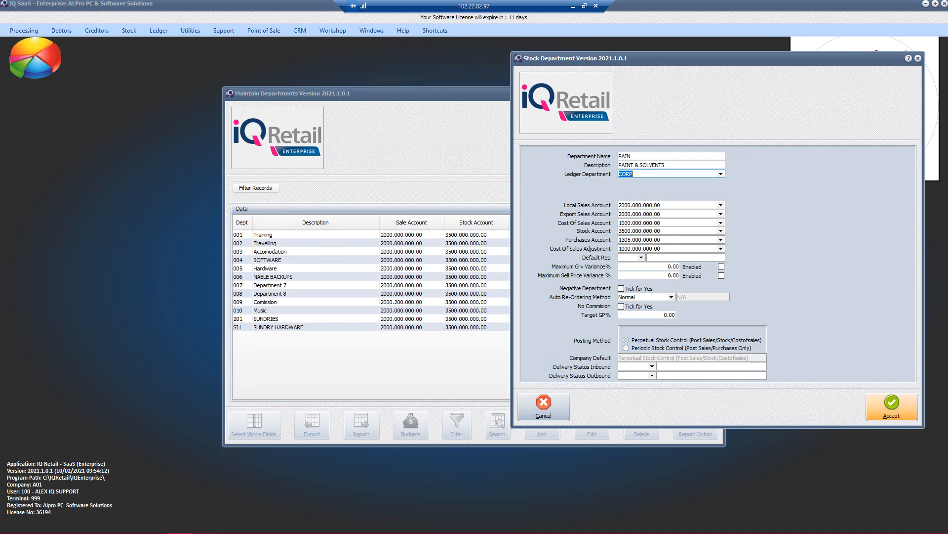
pyautogui.click(892, 406)
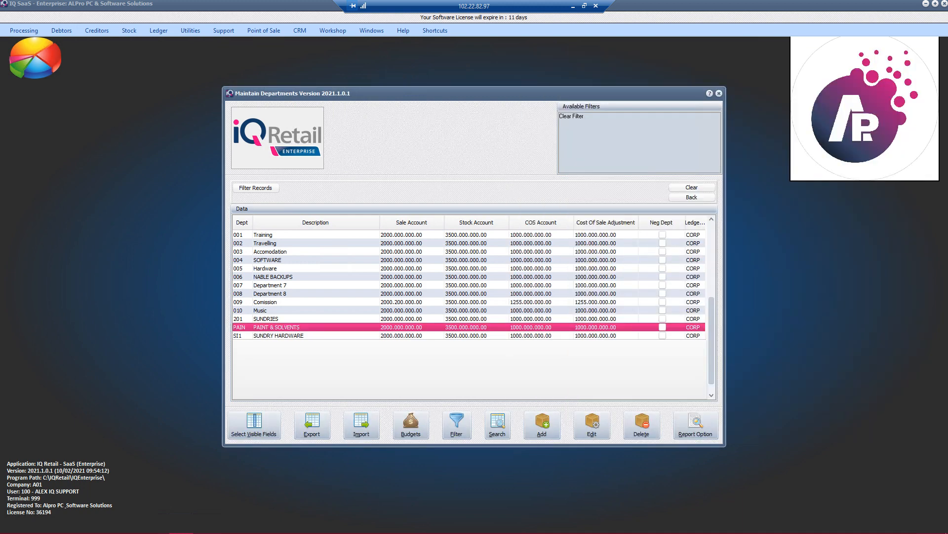
# Step: Open stock item AOC-I1601FWUX for editing in stock maintenance and bring up the maintenance list for its major department
pyautogui.press('Escape')
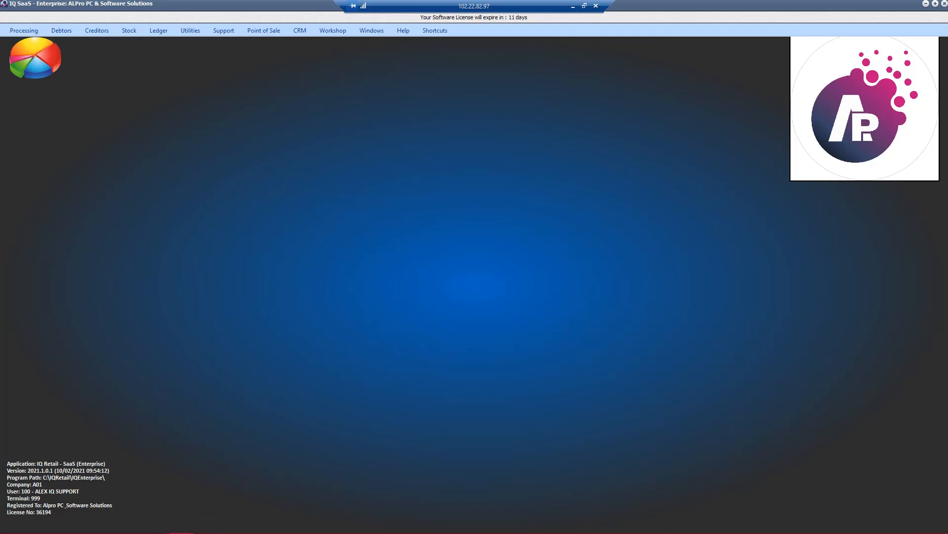
pyautogui.click(129, 31)
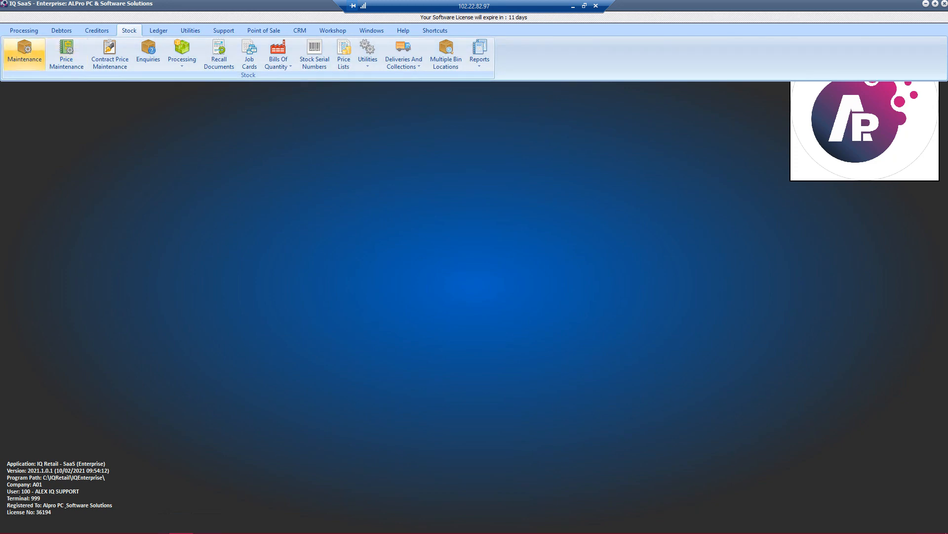
pyautogui.click(24, 55)
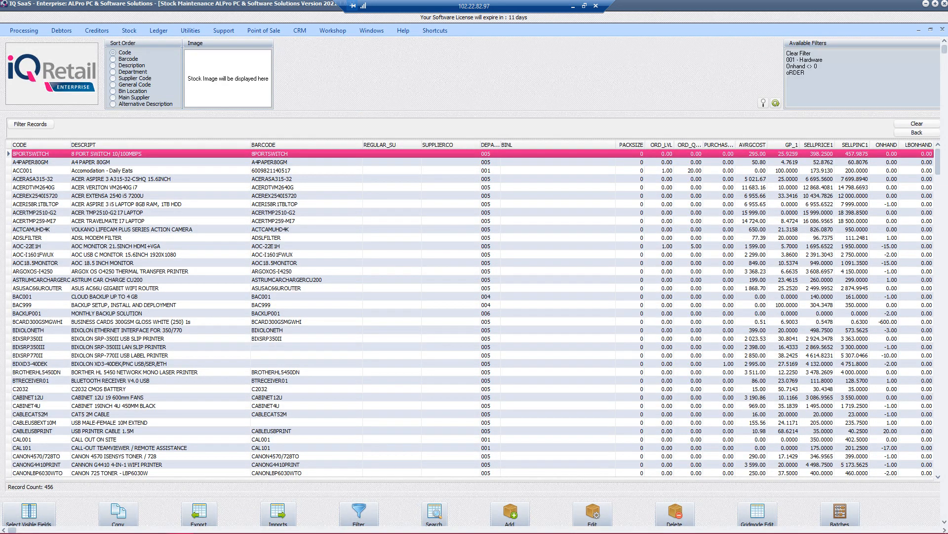
pyautogui.click(218, 255)
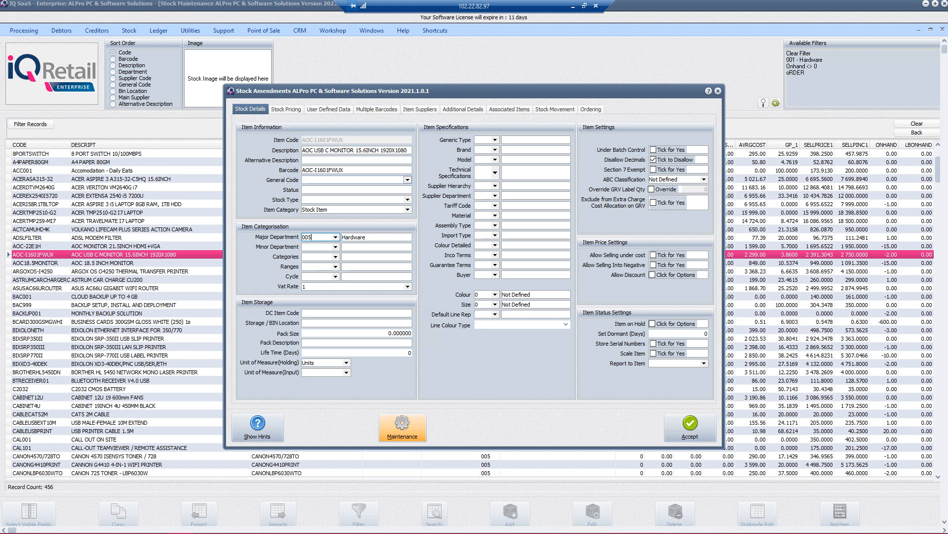
pyautogui.click(402, 427)
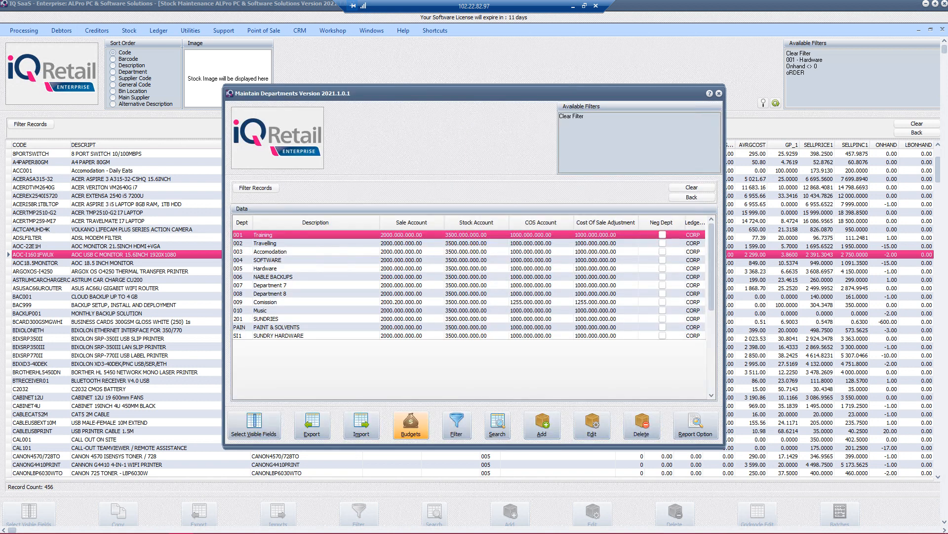